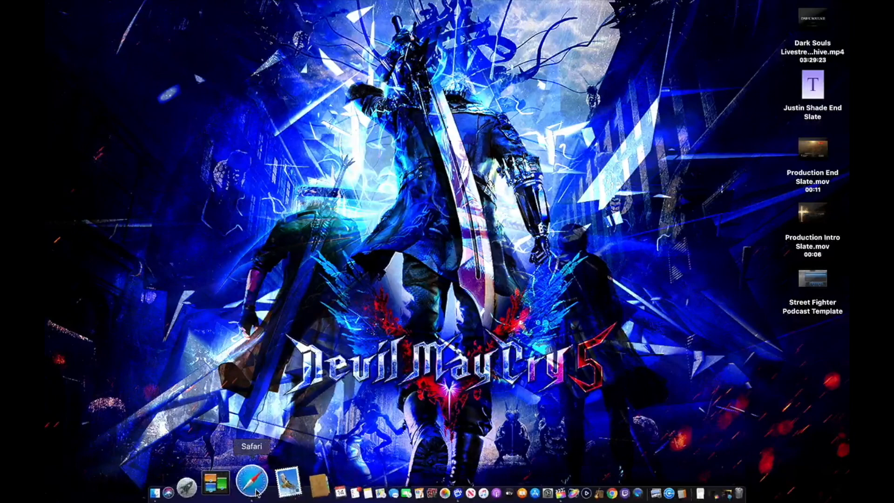
In Safari, open the Twitch Video Producer page from the avatar menu.
left_click(257, 492)
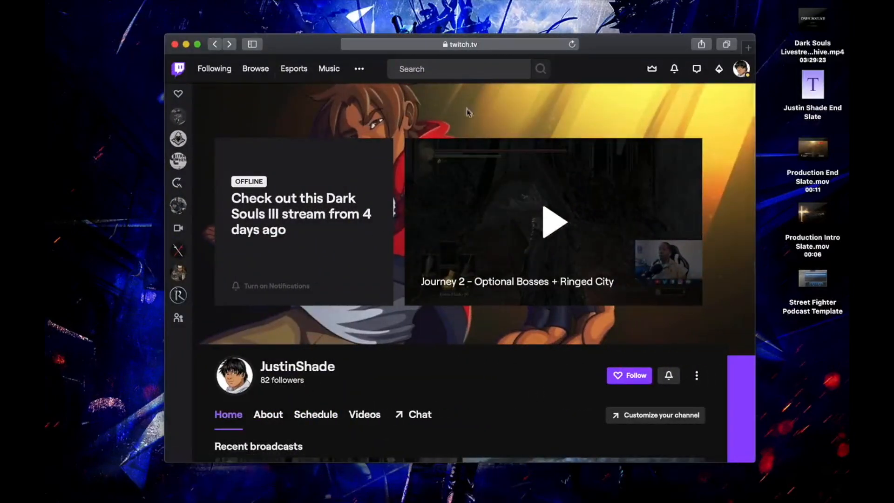
left_click(740, 75)
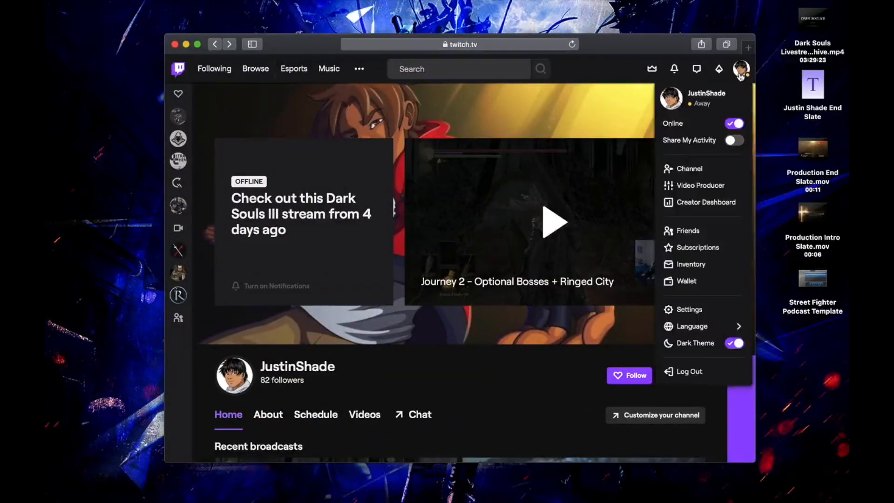
left_click(713, 186)
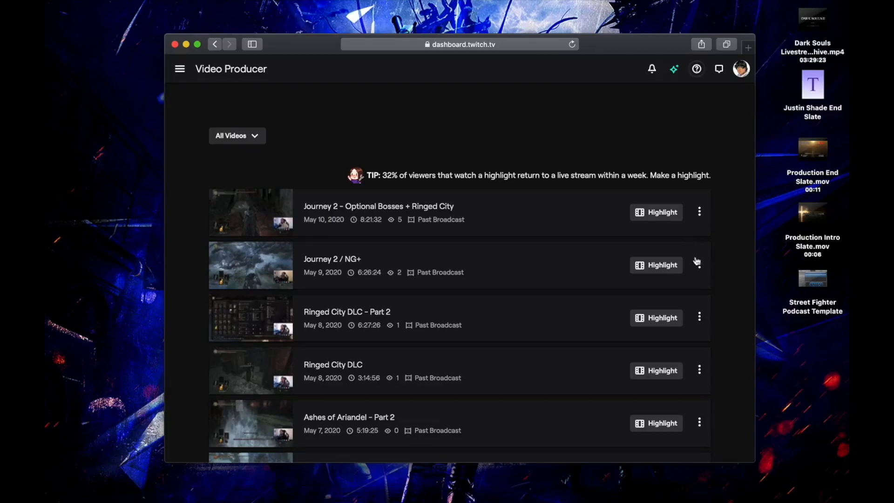
Open the Journey 2 / NG+ broadcast's options, then minimize Safari to reveal the desktop.
left_click(701, 271)
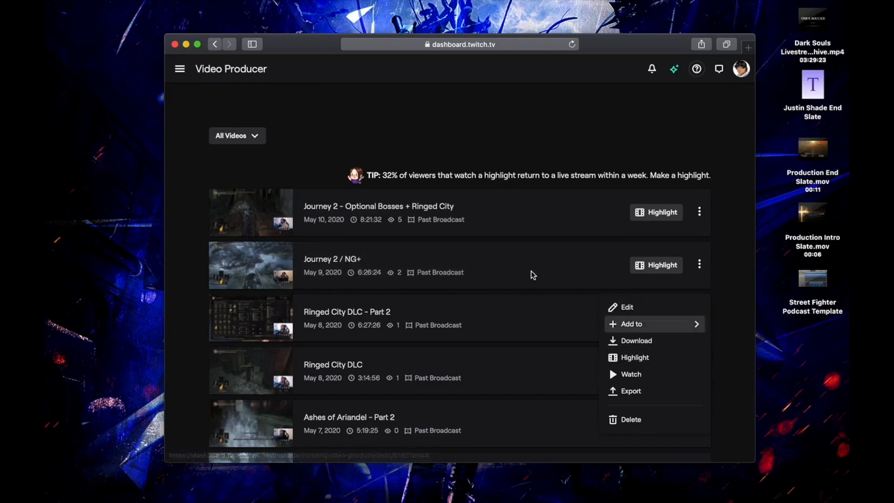
left_click(186, 45)
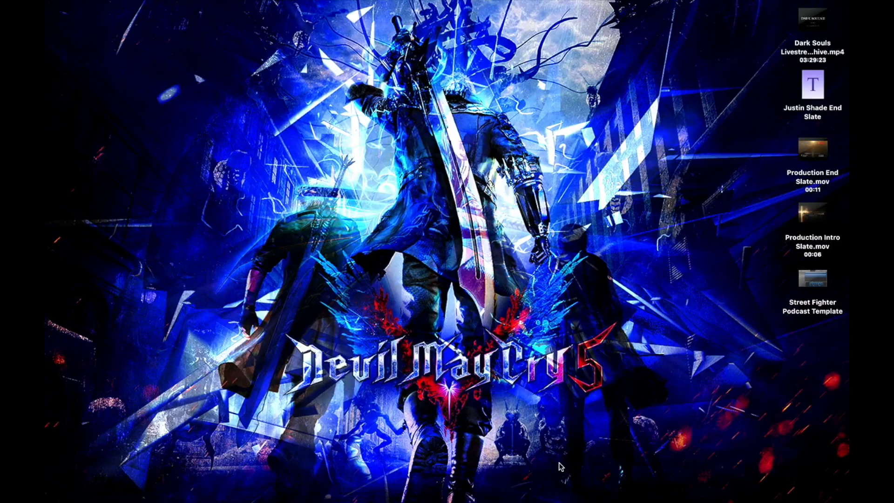
Restore the minimized Final Cut Pro window from the Dock.
mouse_move(620, 501)
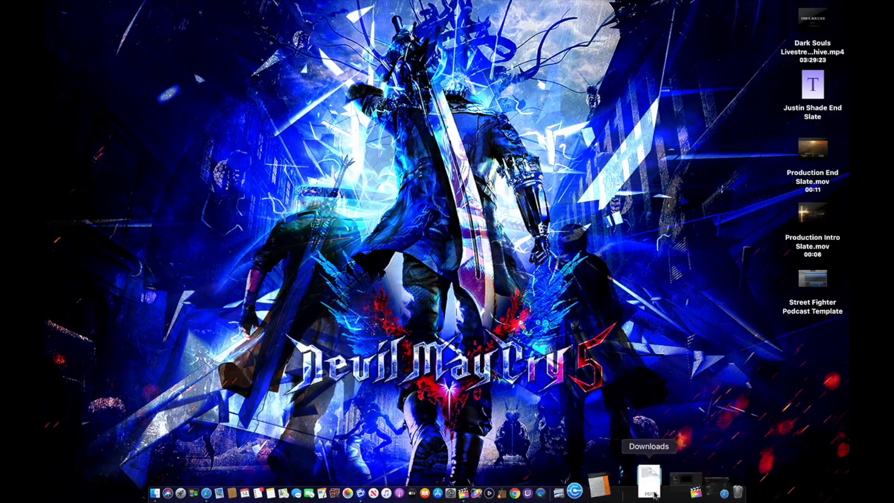
left_click(665, 492)
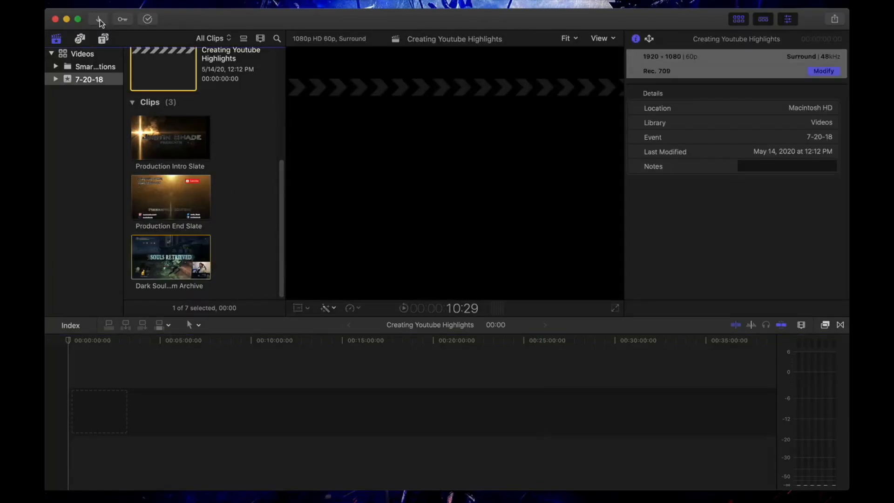
left_click(100, 21)
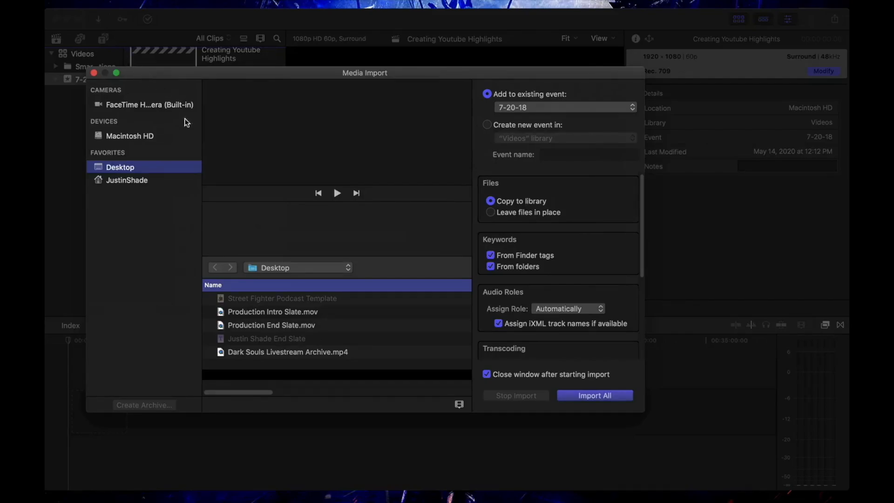
left_click(326, 353)
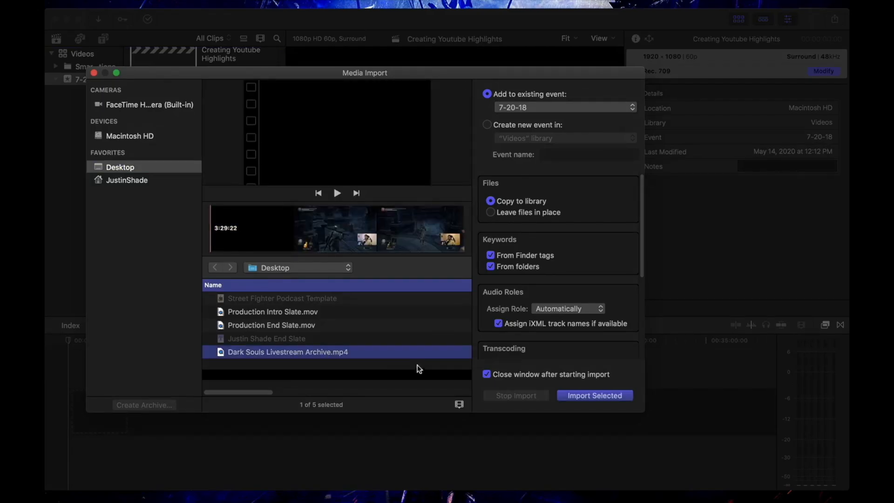
left_click(95, 74)
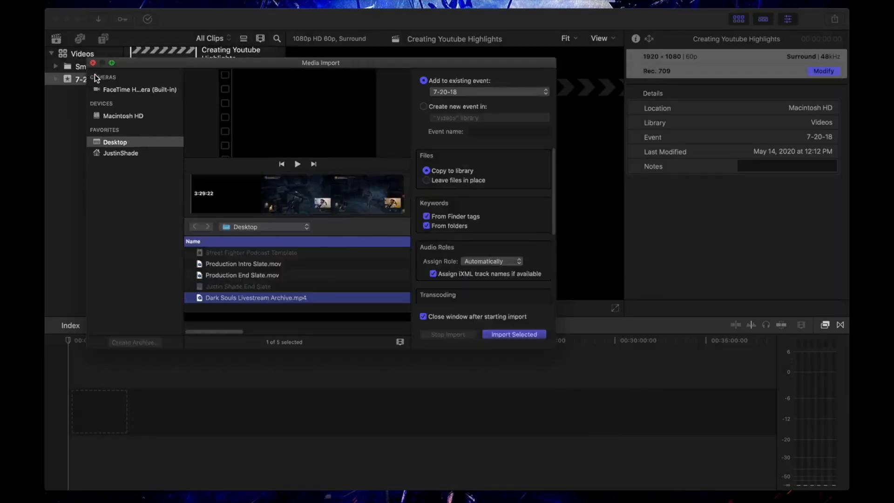
Mark an in/out range on the Dark Souls Livestream Archive clip and drag it into the timeline.
left_click(170, 262)
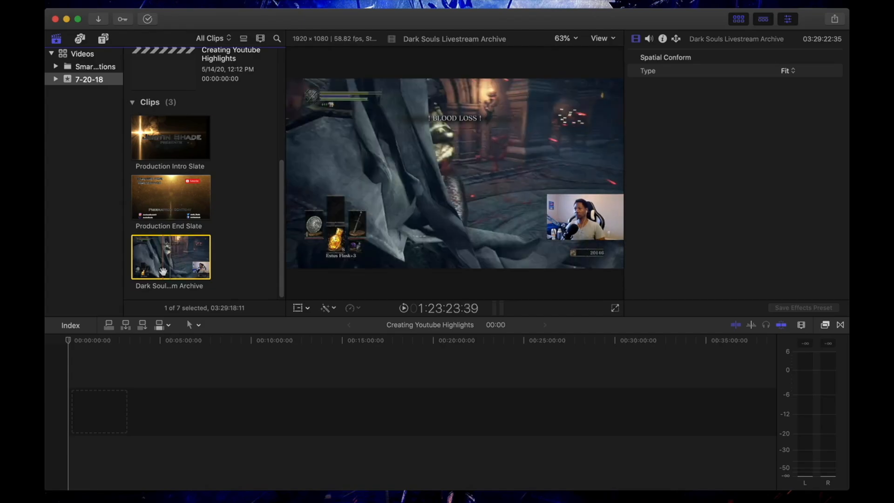
key("i")
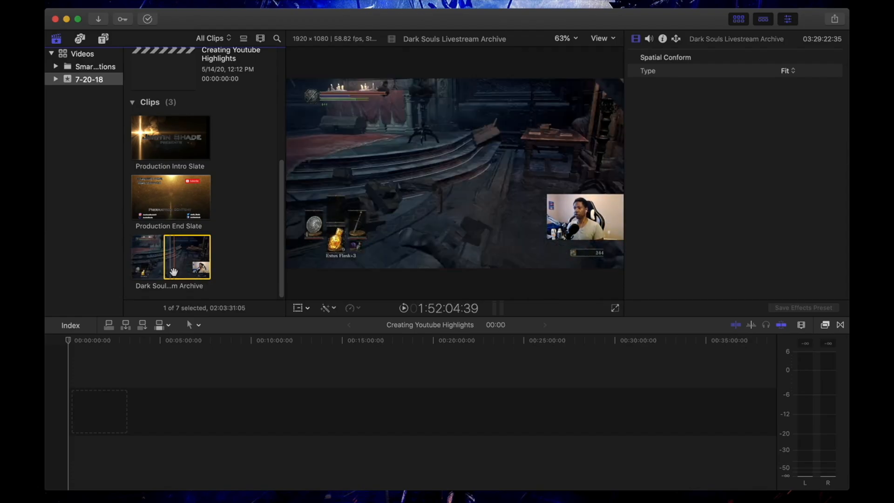
key("o")
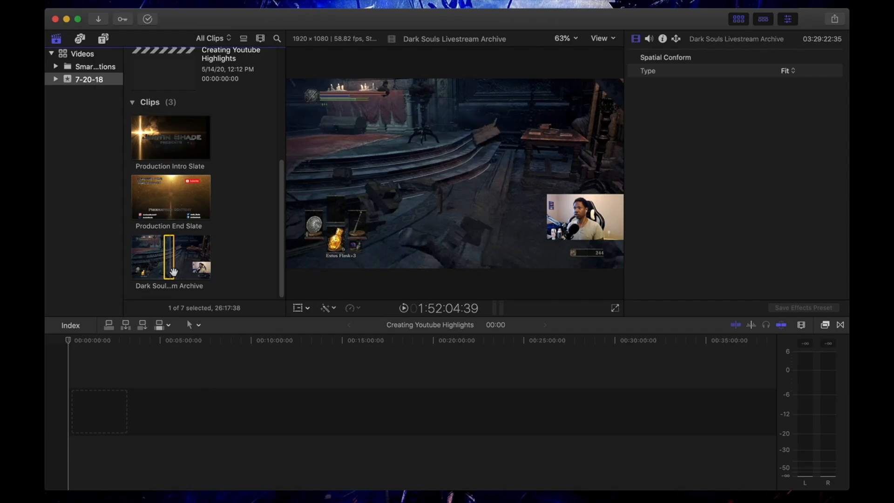
left_click_drag(171, 273, 98, 410)
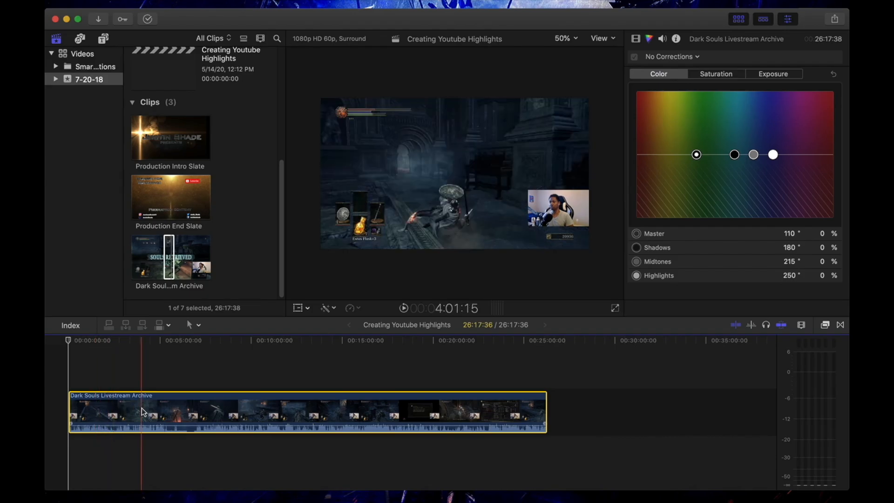
Zoom the timeline in and back out around the 26:17:36 Dark Souls clip.
key("super+equal")
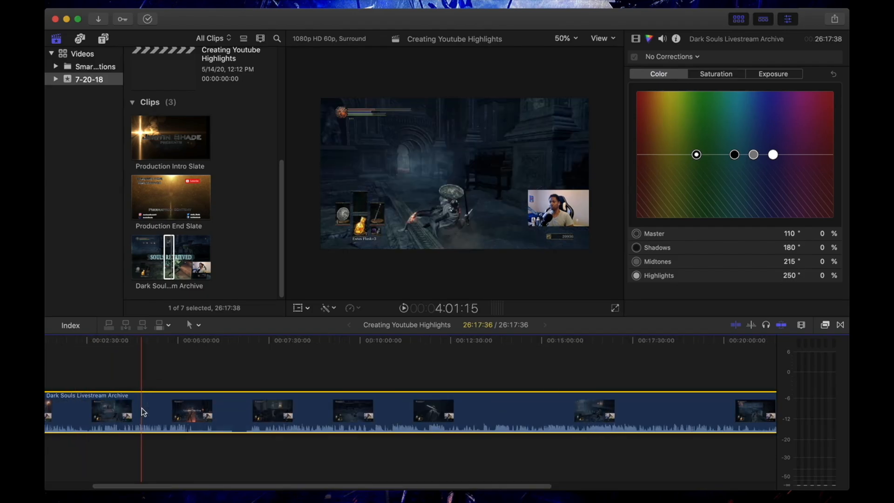
key("super+minus")
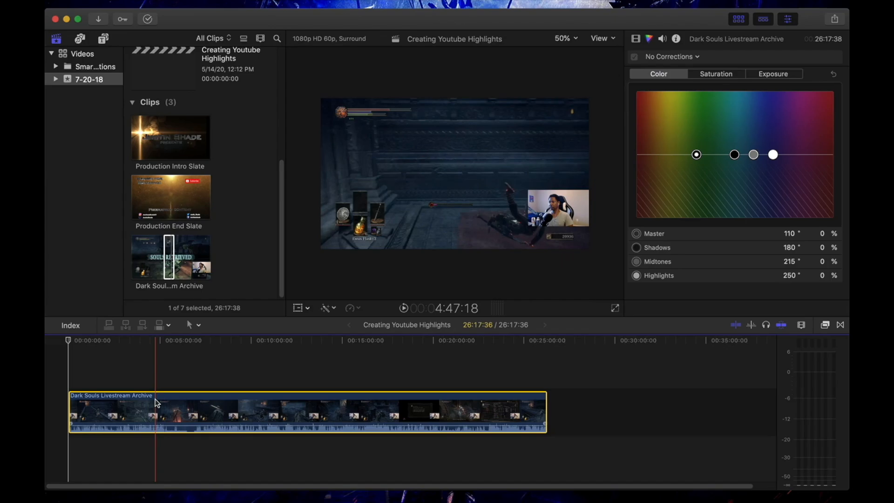
Add two markers to the clip, named 'Begin' and 'End Boss' further along.
key("alt+m")
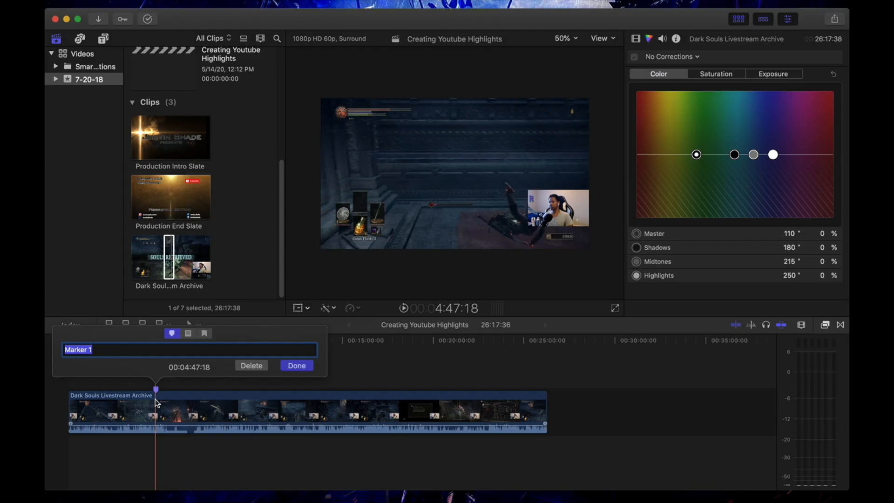
type("Begin")
key("Return")
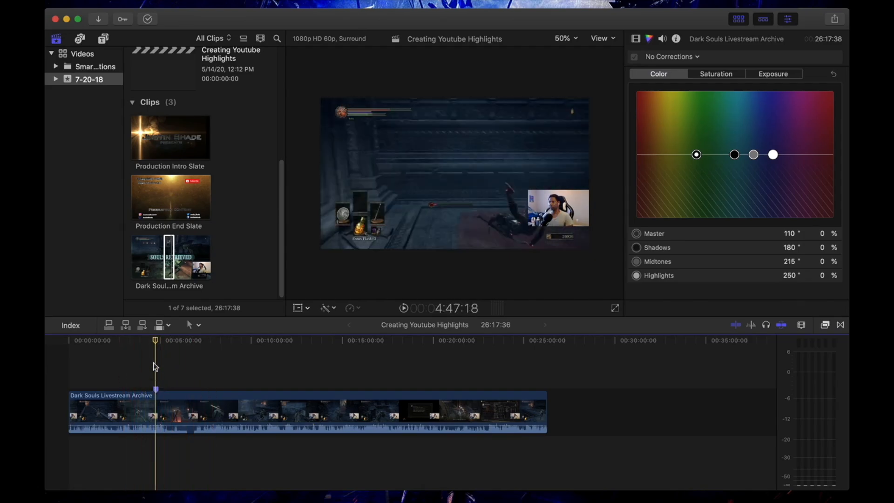
left_click_drag(154, 343, 206, 359)
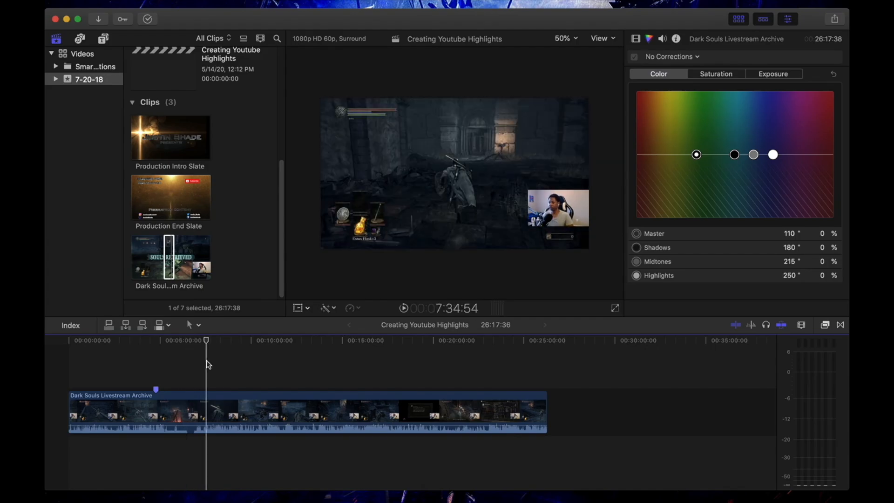
key("m")
key("m")
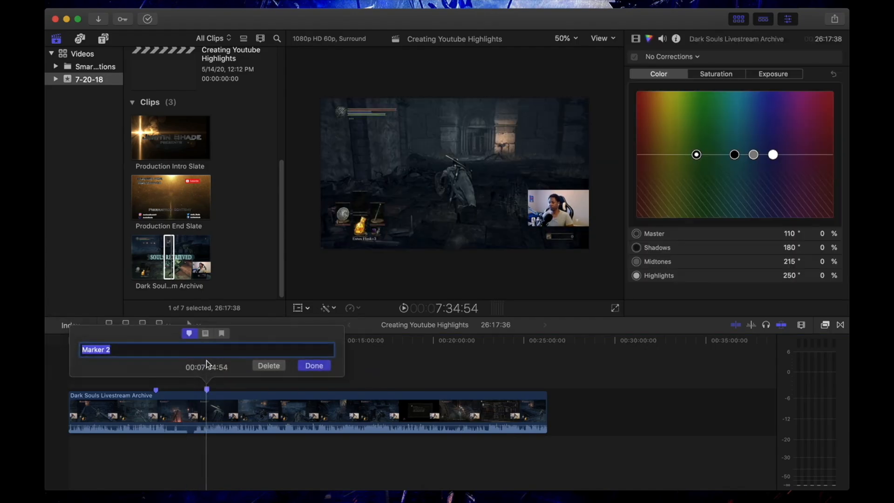
type("End")
type(" Boss")
key("Return")
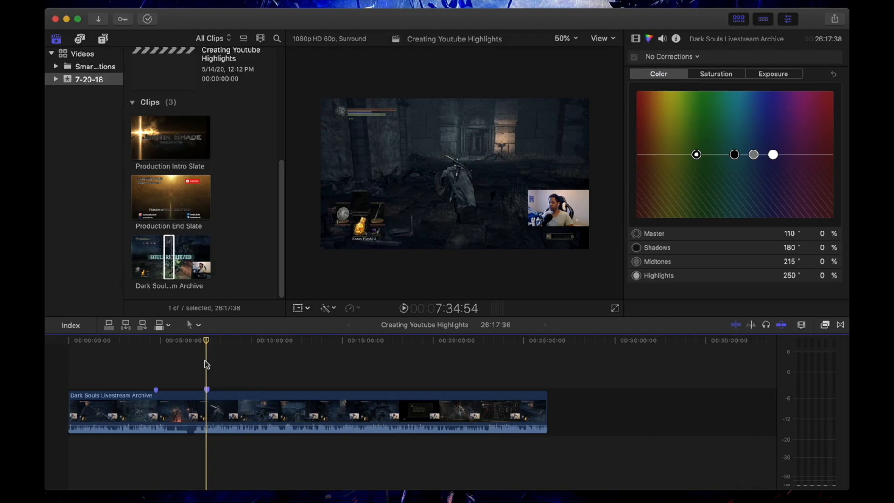
Cut the clip at the Begin and End Boss markers and delete the opening part.
left_click(157, 403)
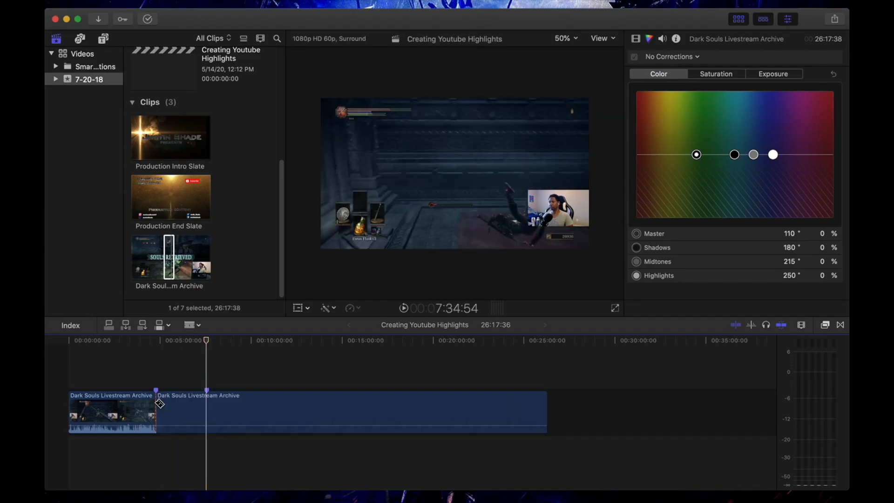
left_click(208, 403)
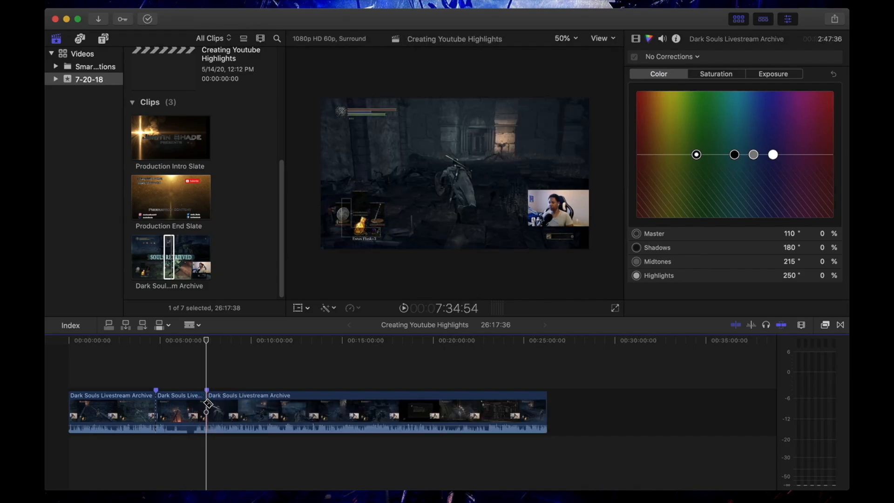
key("a")
left_click(132, 403)
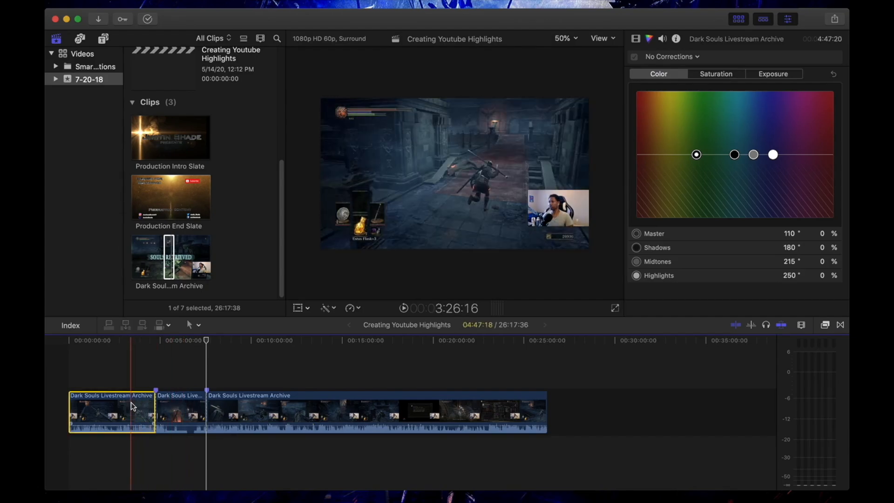
key("BackSpace")
Delete the footage after End Boss, leaving a single 02:47:36 highlight segment.
left_click(141, 409)
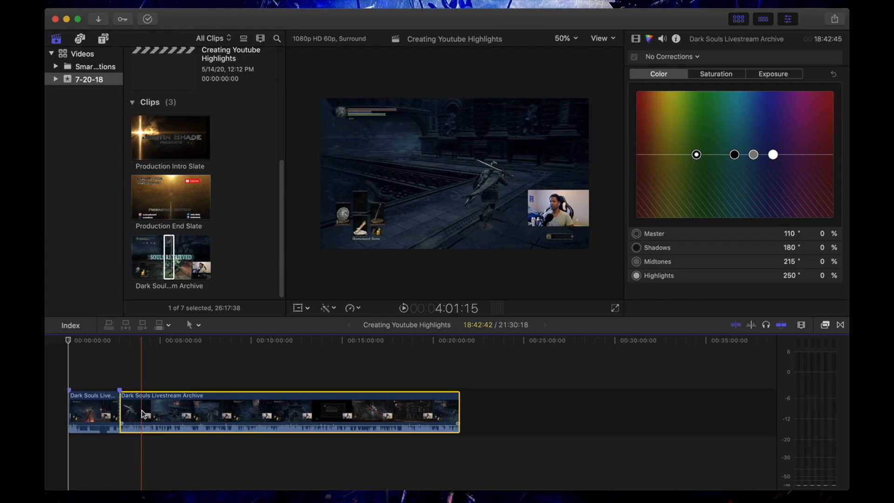
key("BackSpace")
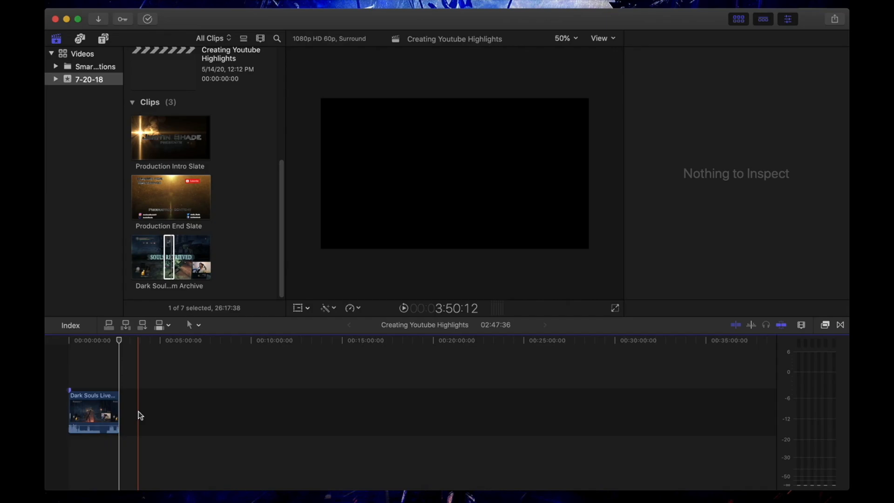
key("super+z")
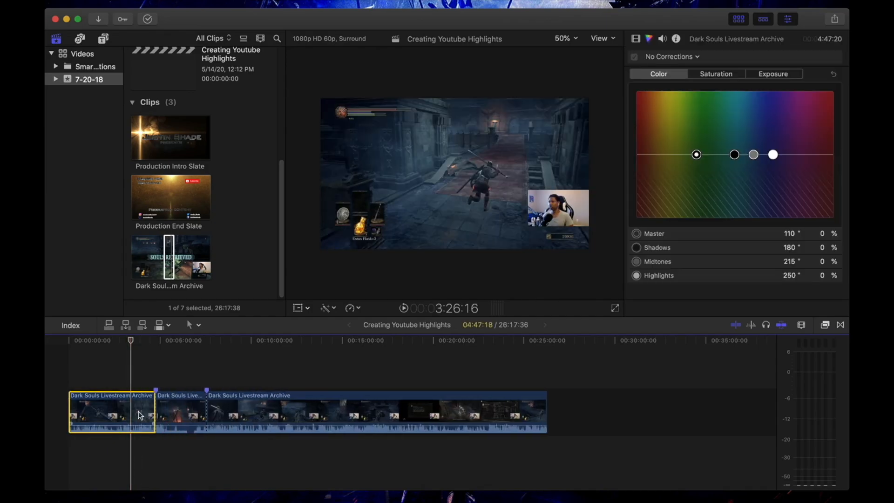
key("super+shift+z")
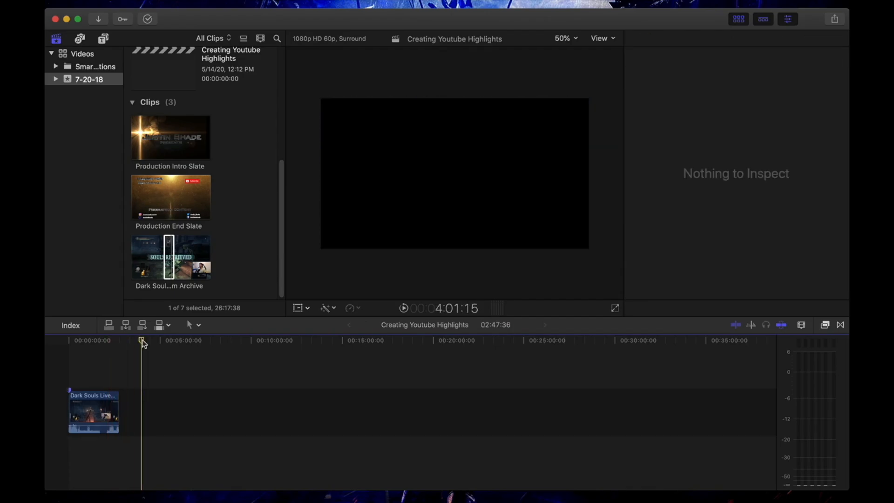
left_click_drag(141, 340, 125, 344)
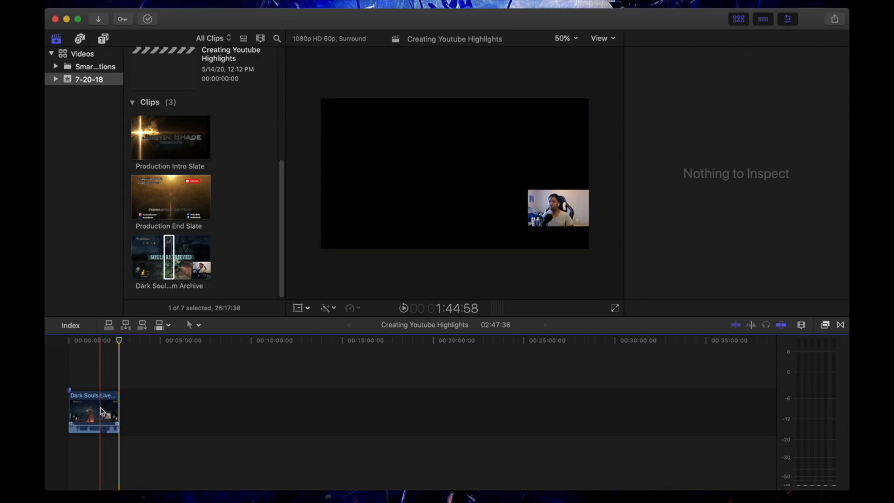
Play the trimmed Dark Souls highlight from the start of the timeline.
left_click(70, 408)
key("super+6")
left_click_drag(116, 339, 48, 335)
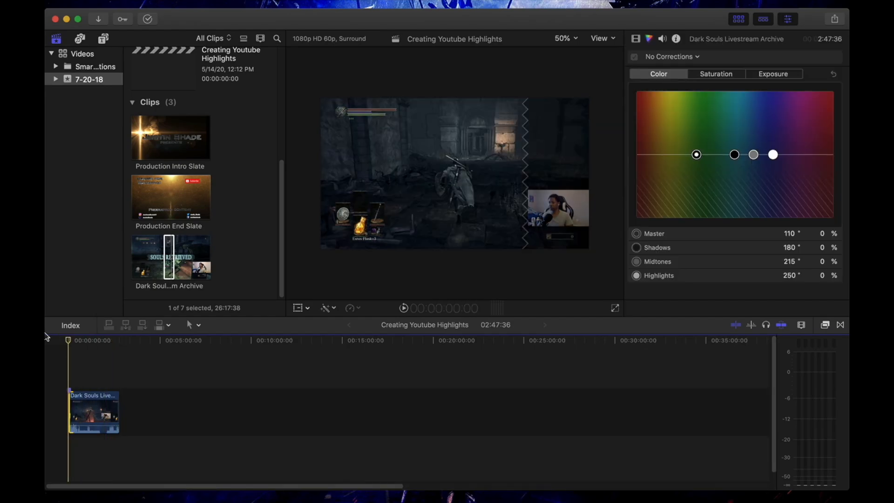
key("space")
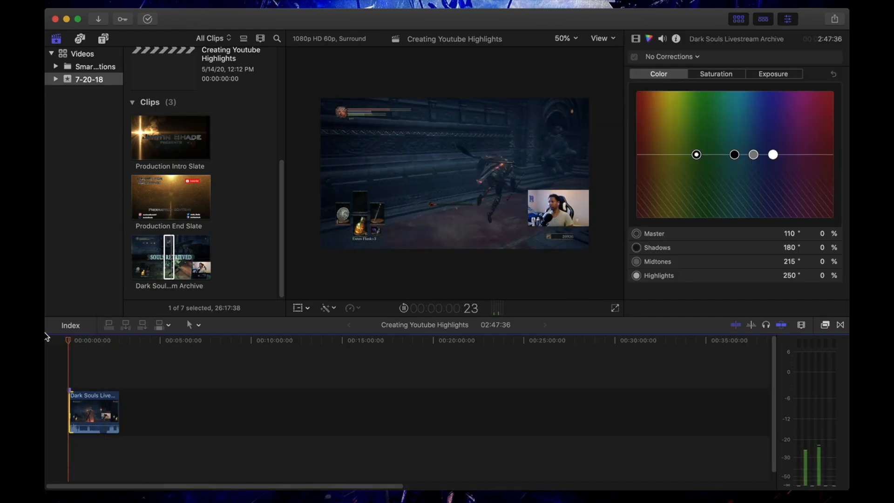
key("XF86AudioMute")
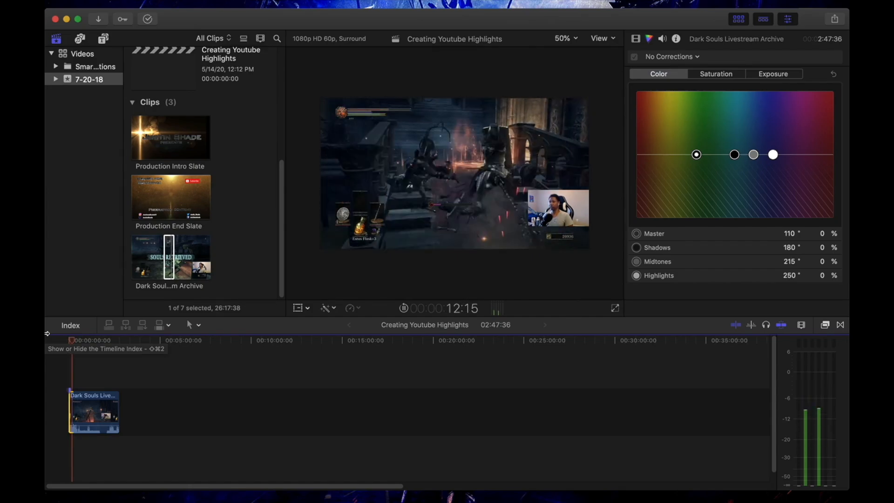
key("space")
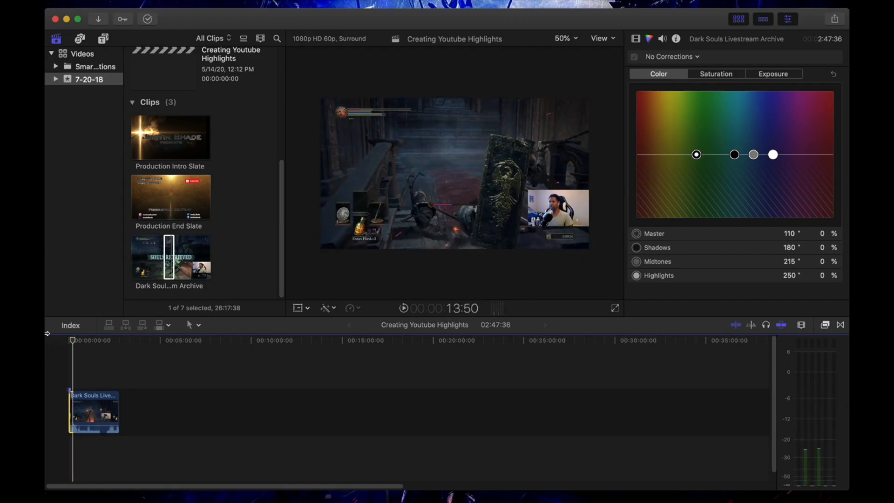
Zoom the timeline in so the 02:47:36 clip fills its width.
left_click(90, 411)
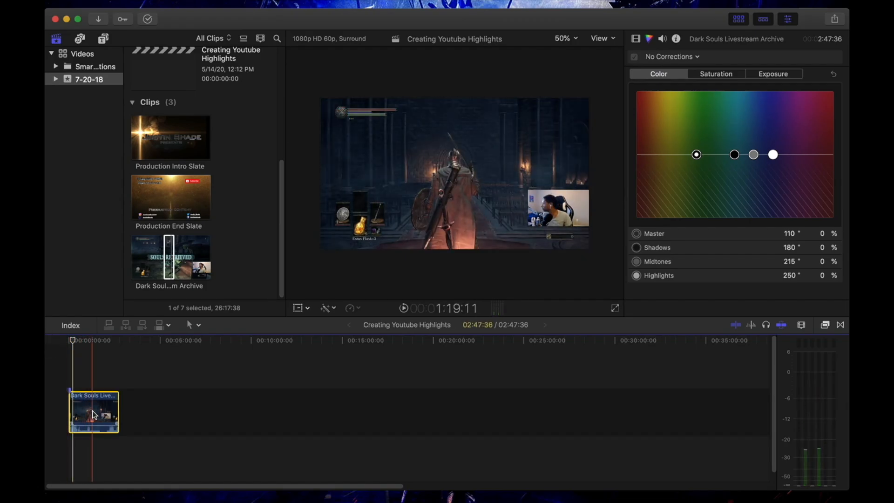
right_click(94, 414)
left_click(280, 419)
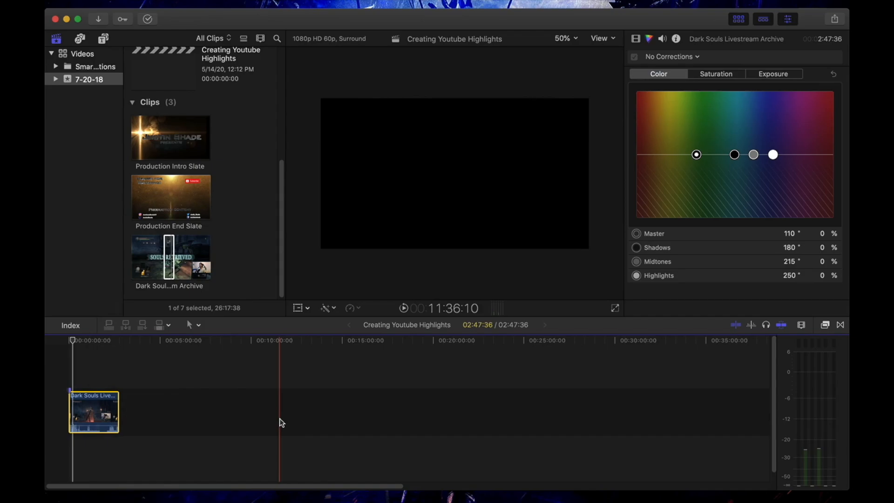
key("super+equal")
key("super+equal")
key("super+equal")
key("super+equal")
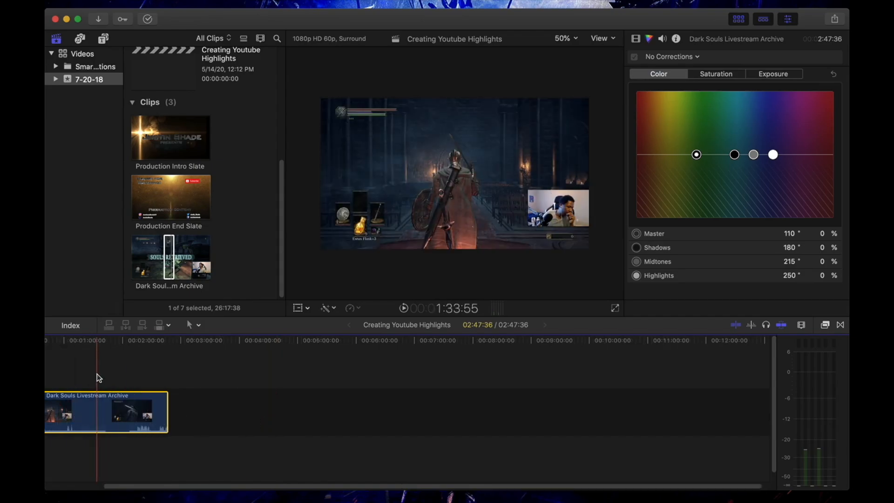
scroll(145, 409, "left", 15)
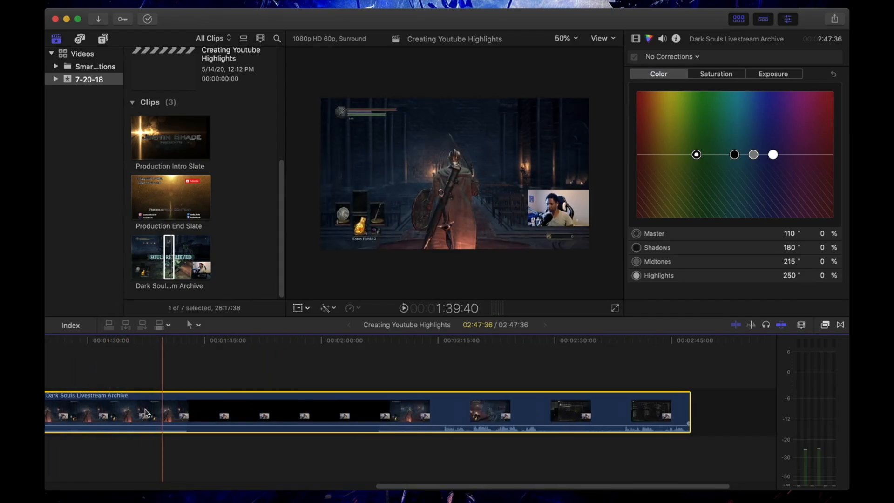
scroll(144, 409, "right", 2)
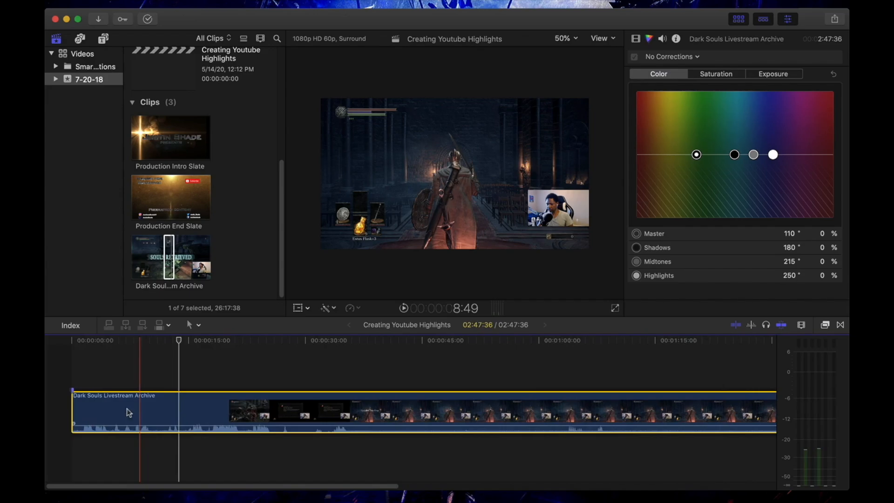
Add an opacity fade-in at the clip's start using Show Video Animation.
right_click(88, 412)
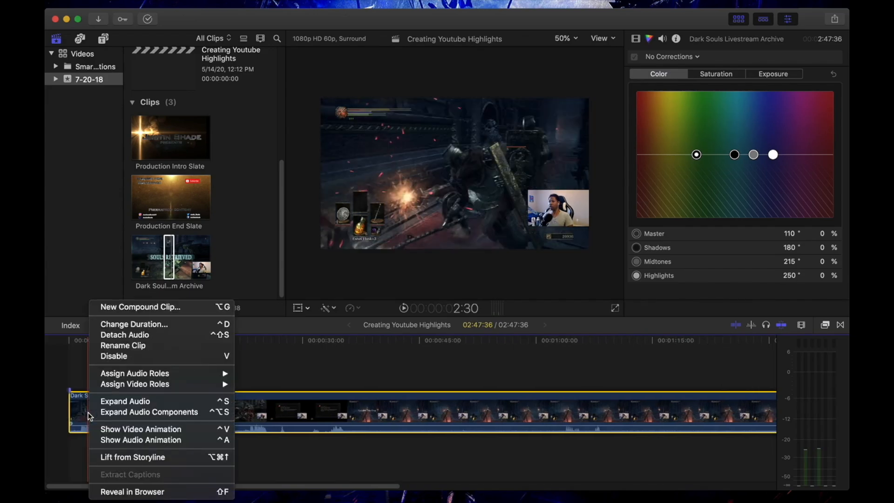
left_click(111, 430)
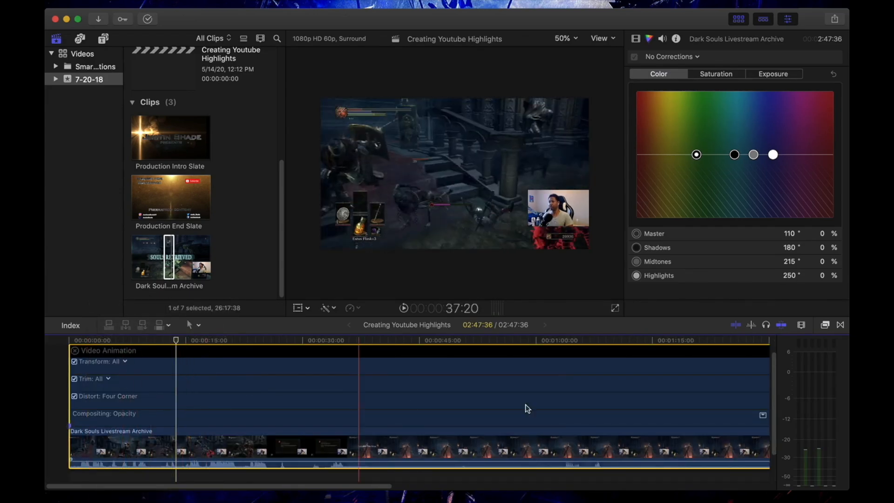
left_click(763, 415)
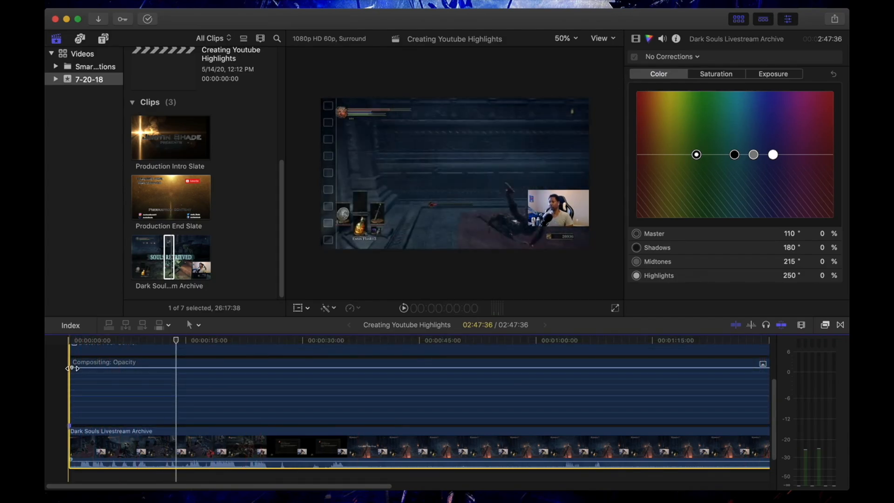
mouse_move(72, 368)
left_mouse_down()
mouse_move(88, 369)
mouse_move(80, 369)
left_mouse_up()
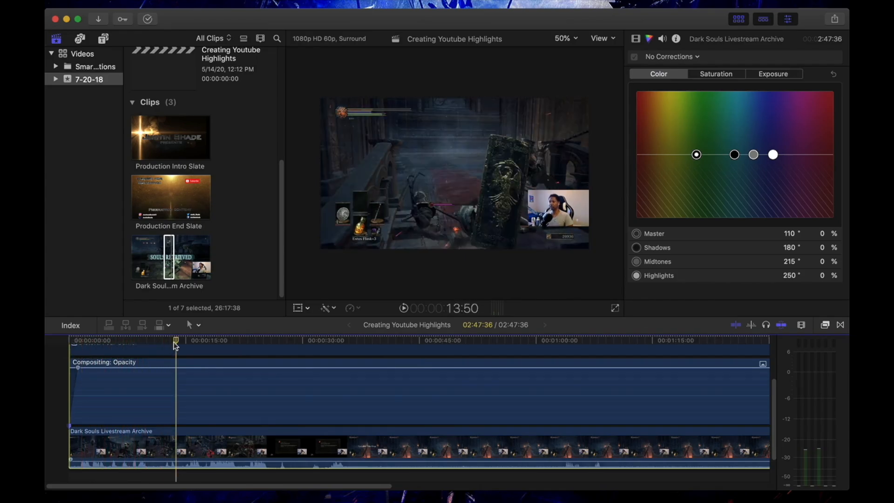
Play the clip's opening from the timeline start to check the fade-in.
left_click_drag(174, 343, 45, 325)
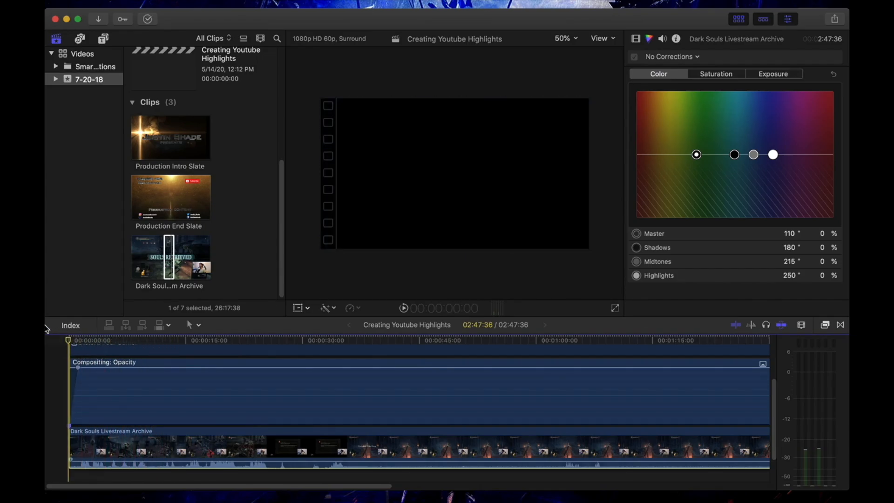
key("space")
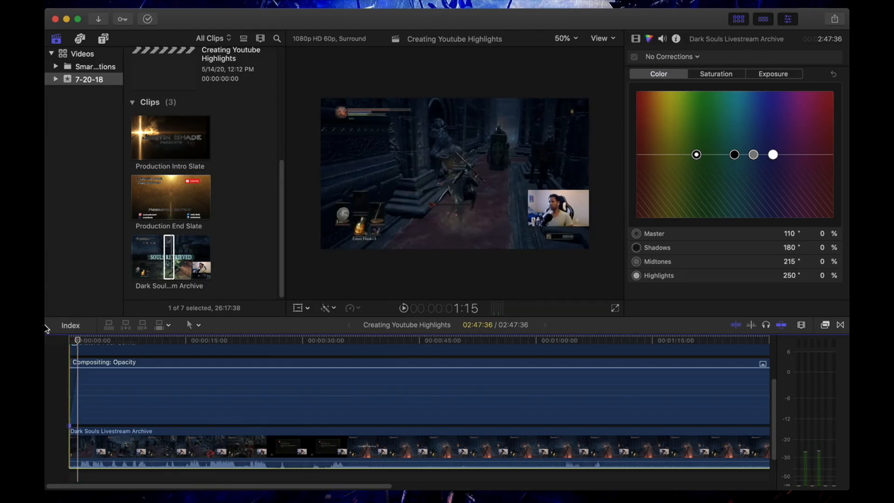
scroll(158, 393, "right", 3)
scroll(158, 393, "right", 10)
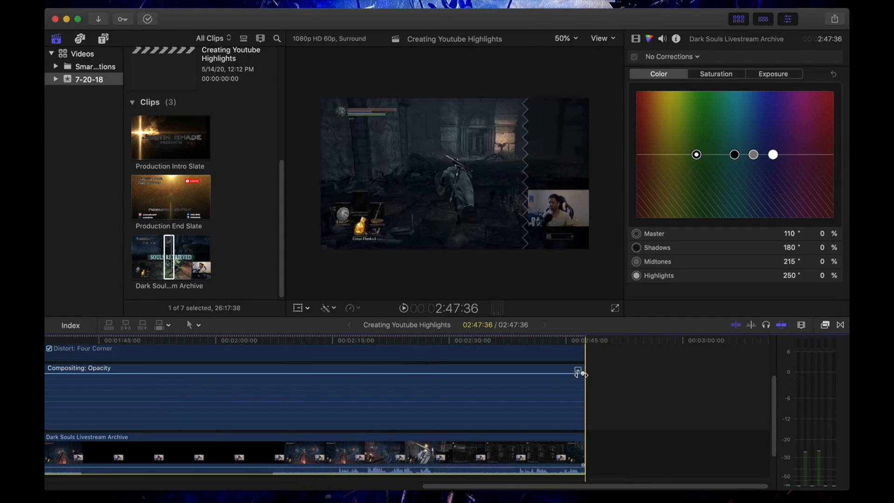
Create an opacity fade-out at the clip's end and play the ending to check it.
left_click_drag(582, 374, 573, 374)
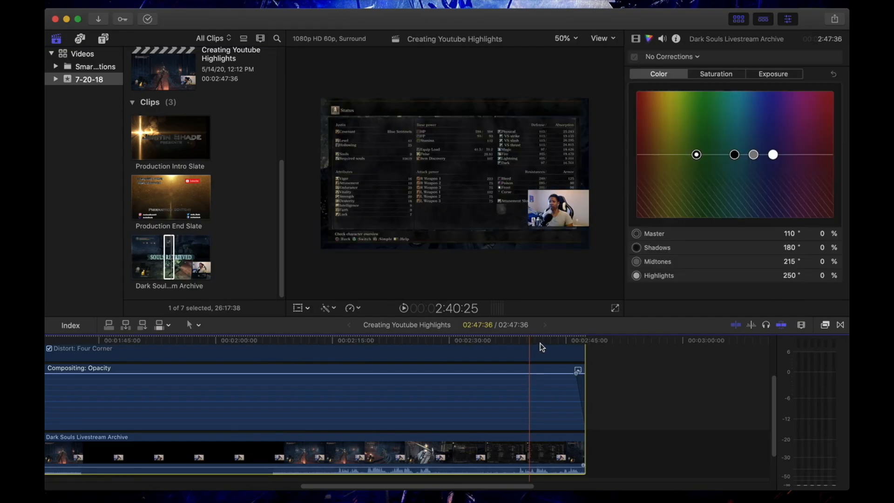
left_click(535, 345)
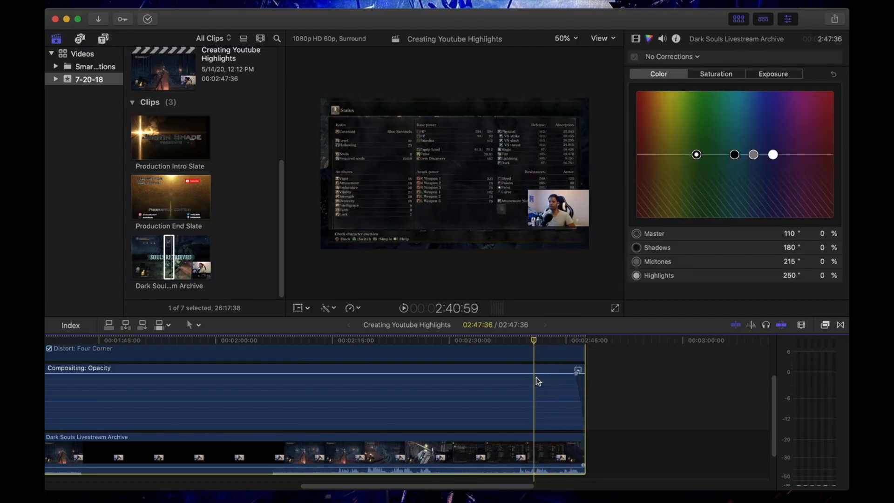
key("space")
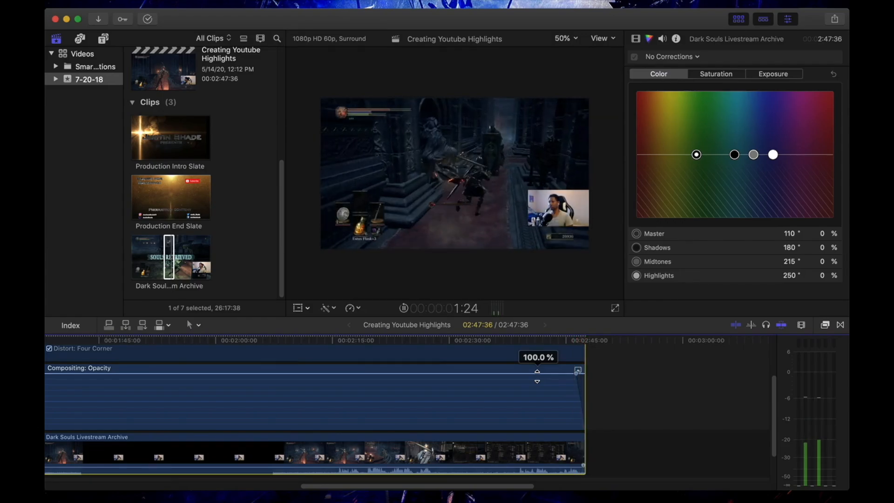
Close the Video Animation lanes to return to the normal clip view.
scroll(151, 363, "up", 5)
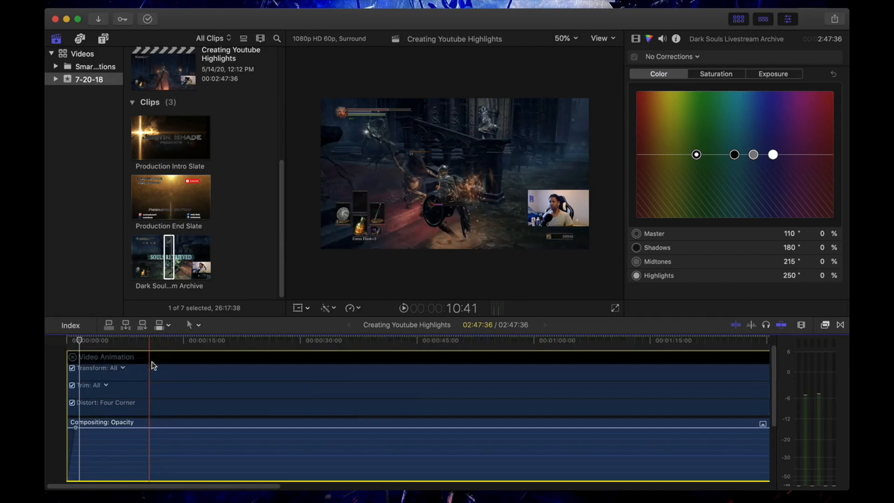
left_click(72, 375)
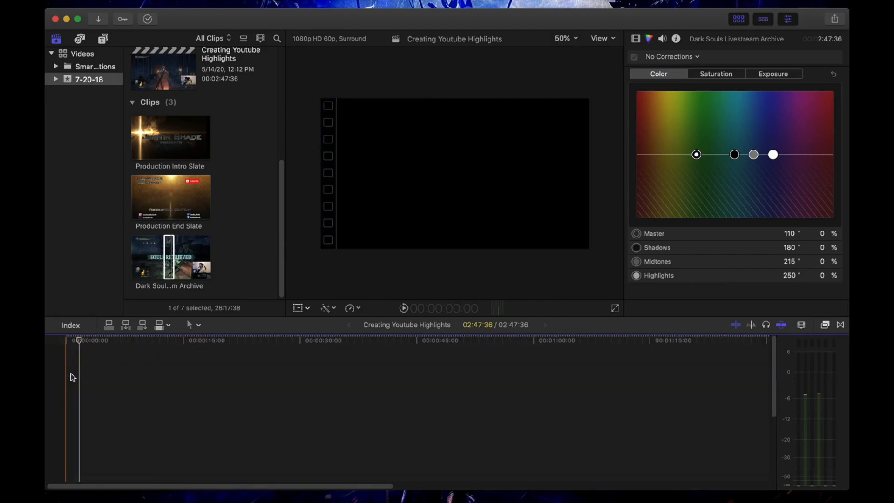
scroll(155, 393, "down", 3)
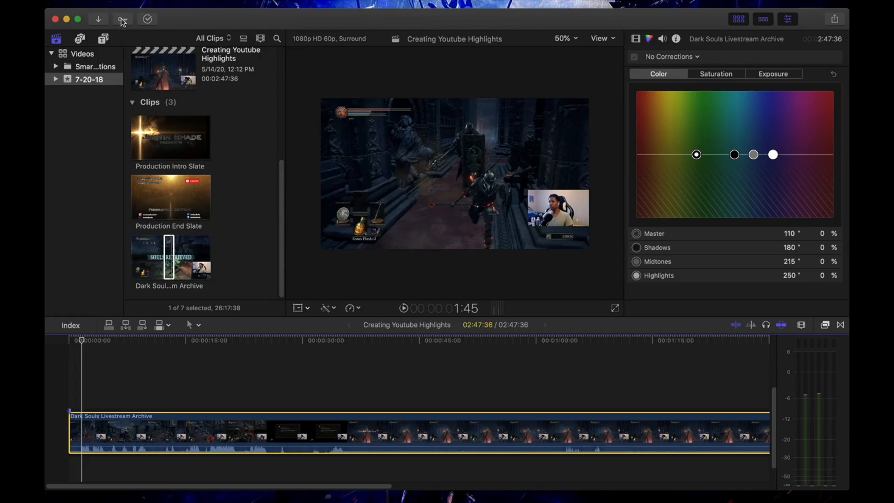
mouse_move(98, 2)
left_click(140, 6)
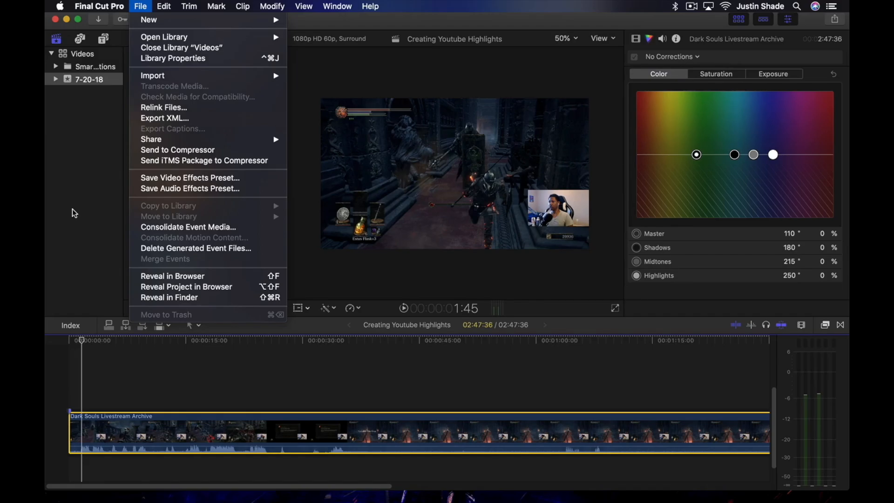
left_click(74, 255)
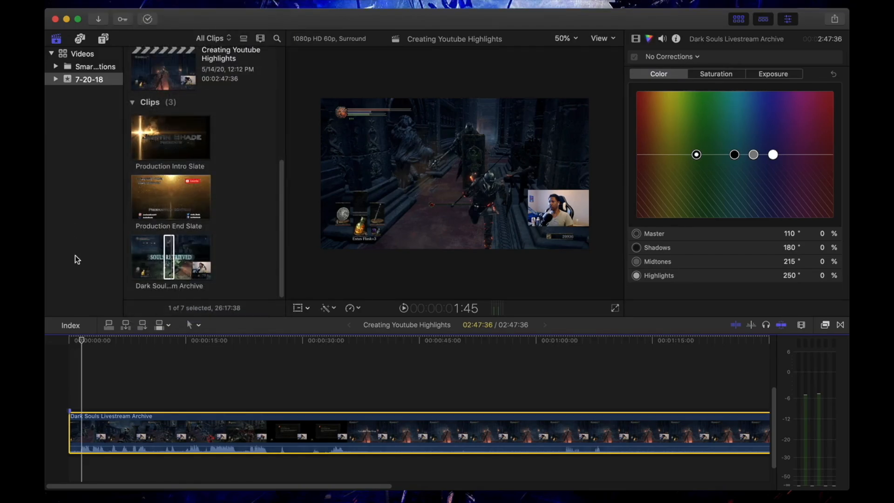